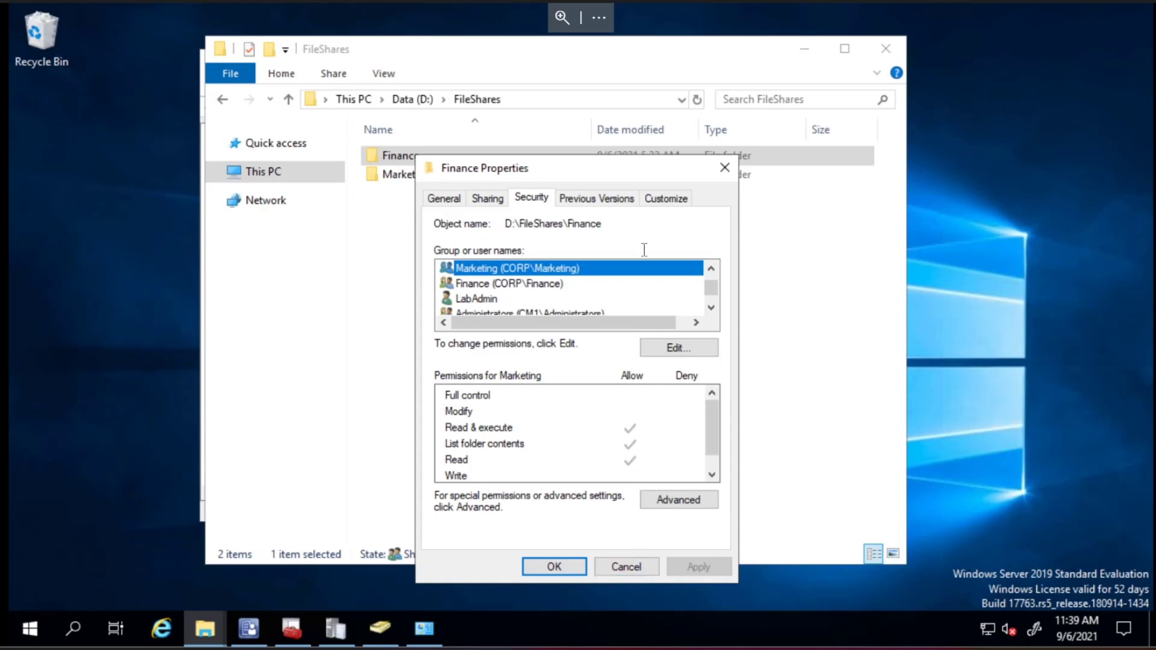
# - Cancel the Finance properties, look inside Marketing, then open Finance and select 'File in Finance'
pyautogui.click(632, 567)
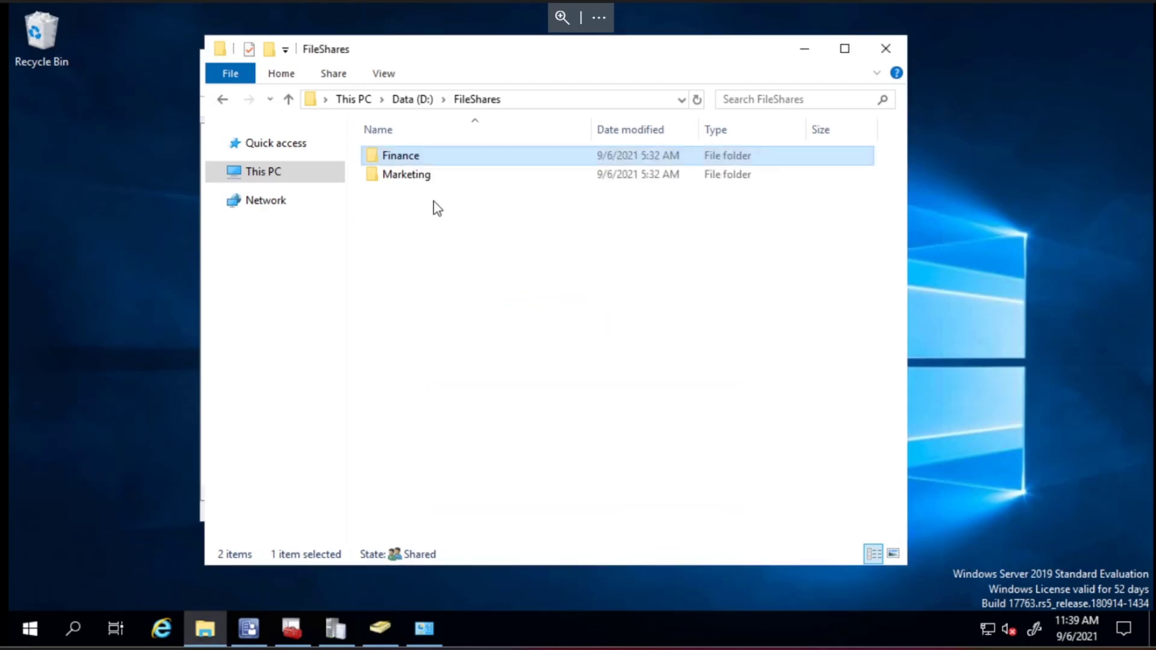
pyautogui.doubleClick(443, 178)
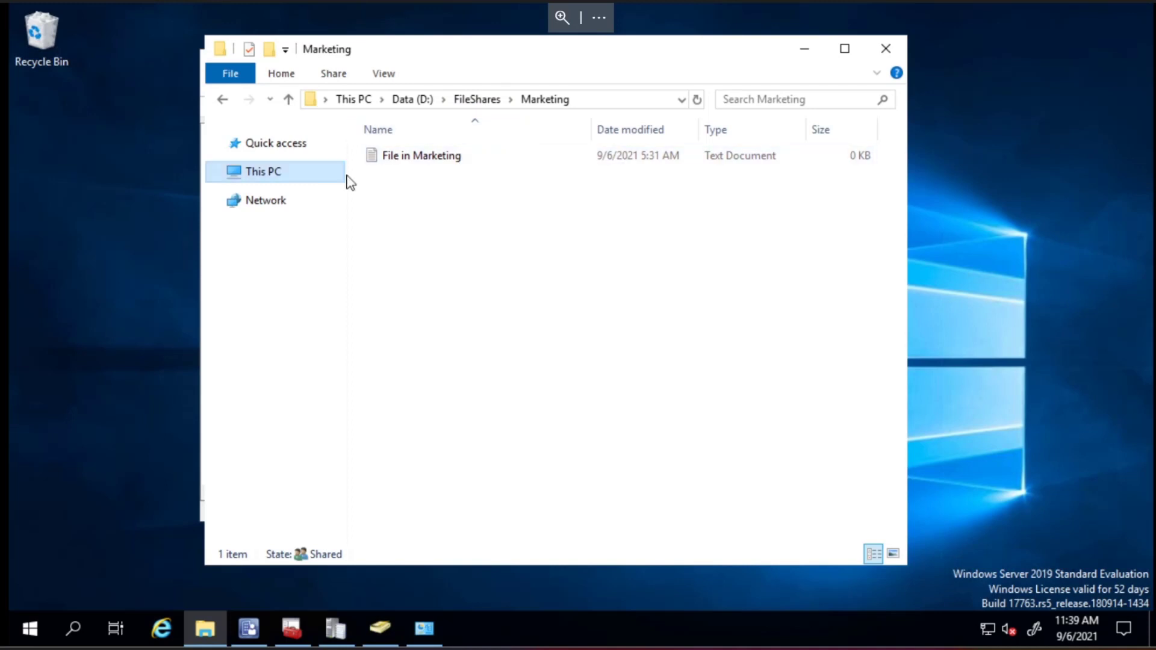
pyautogui.click(476, 101)
pyautogui.doubleClick(448, 155)
pyautogui.click(448, 158)
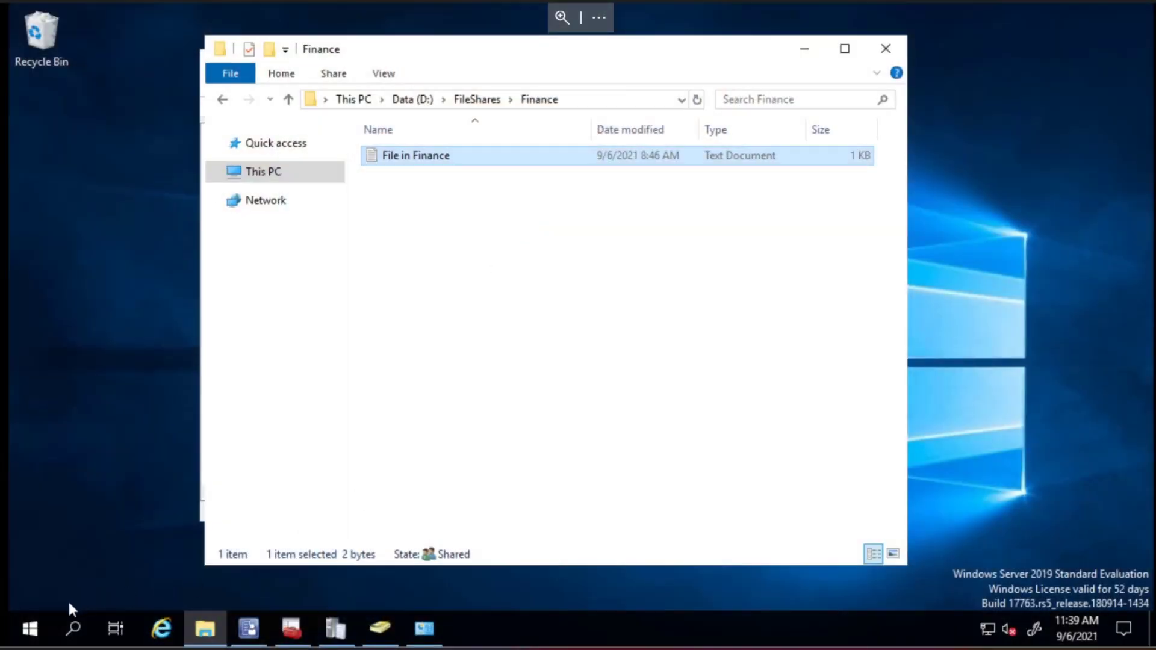
pyautogui.rightClick(28, 628)
# - Run ipconfig in an administrator Windows PowerShell console
pyautogui.click(165, 374)
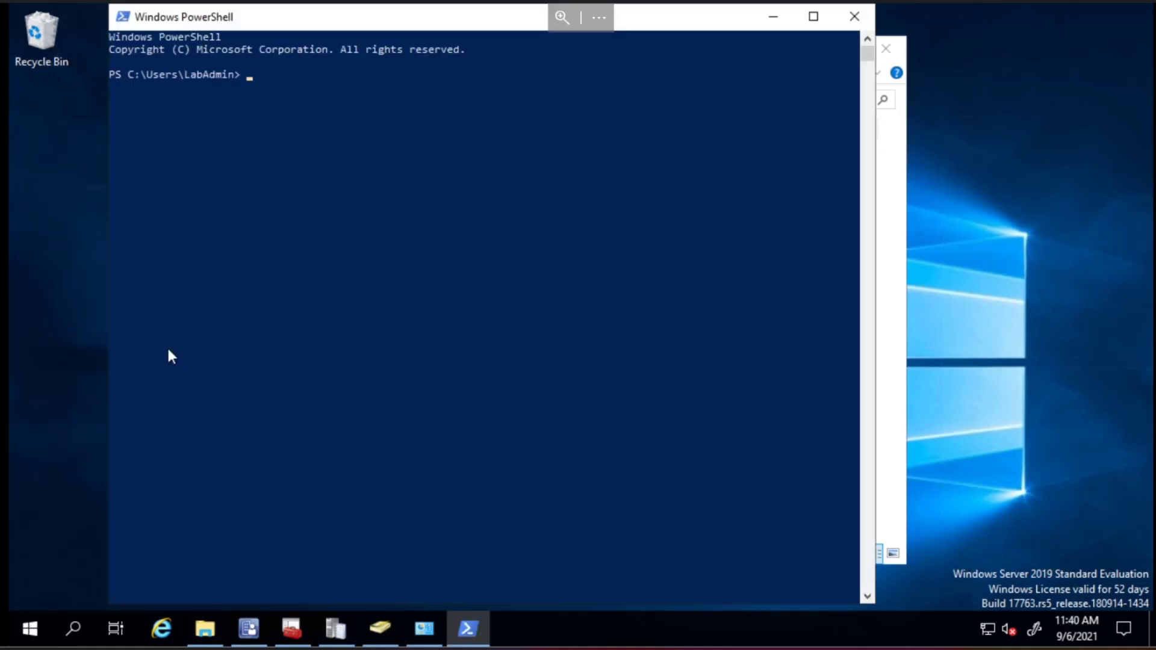
pyautogui.write('ipconfig')
pyautogui.press('Return')
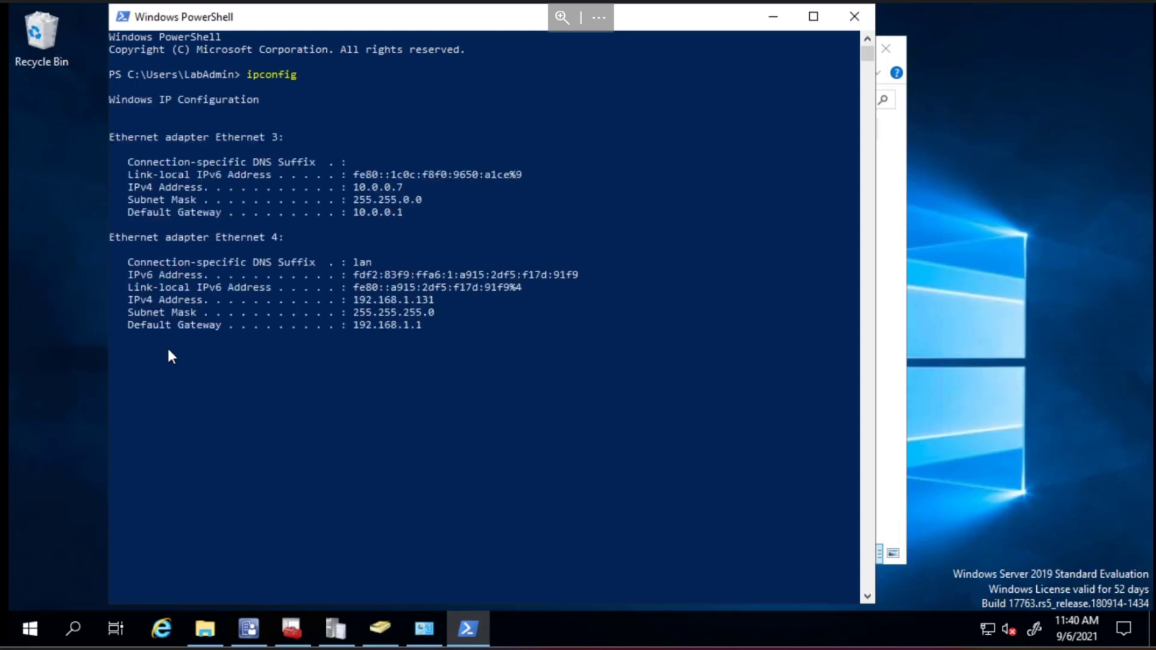
# - Run ipconfig /all to confirm the CM1 server in corp.contoso.com, then close PowerShell
pyautogui.press('Up')
pyautogui.write('/all')
pyautogui.press('Return')
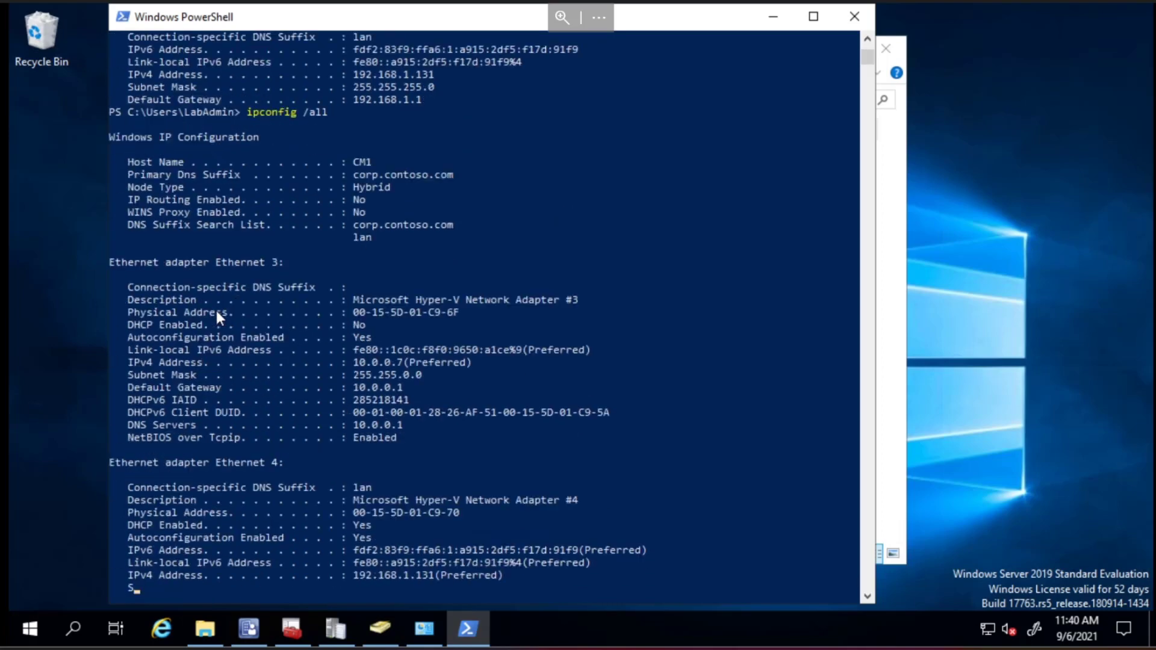
pyautogui.scroll(2, 407, 207)
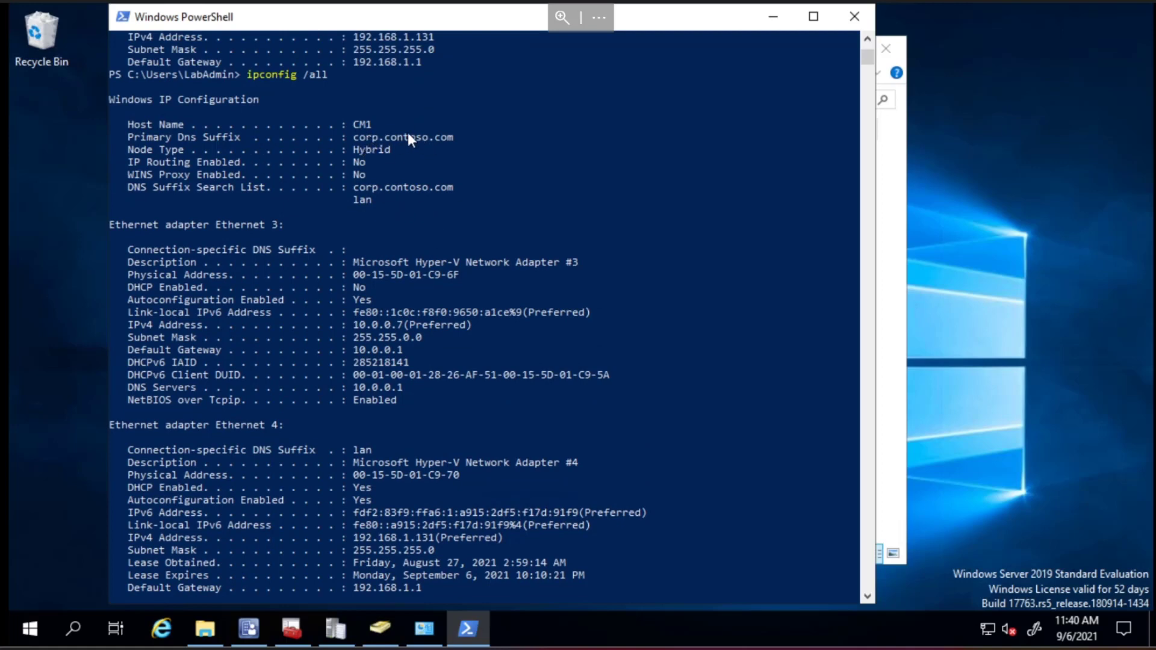
pyautogui.scroll(5, 440, 231)
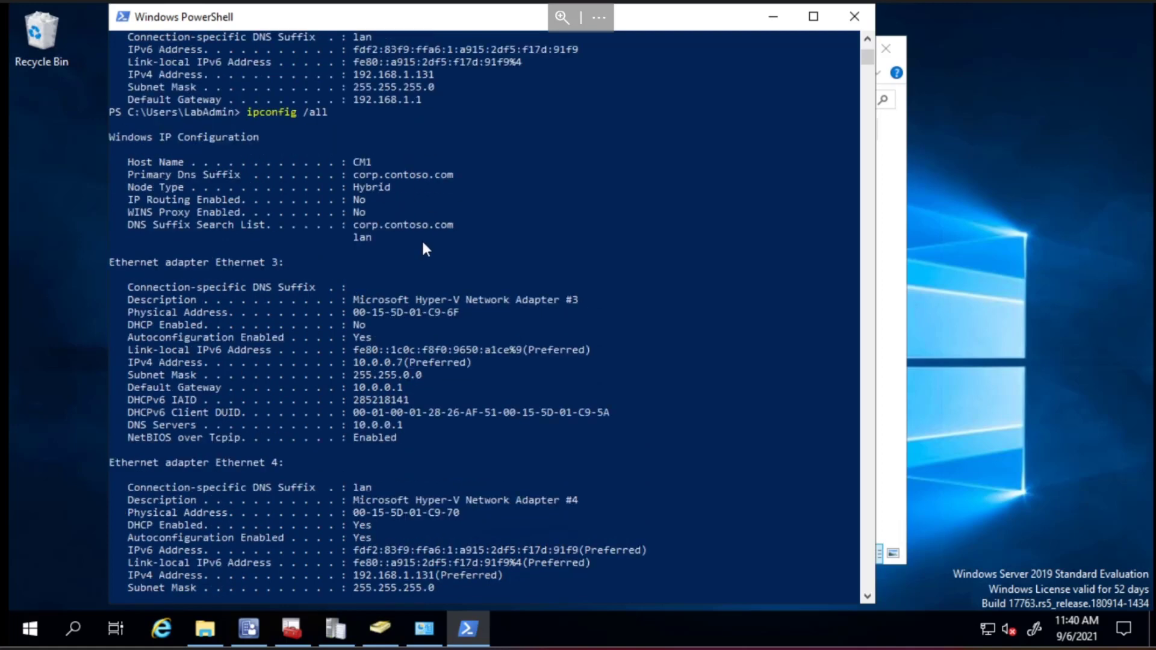
pyautogui.scroll(2, 424, 252)
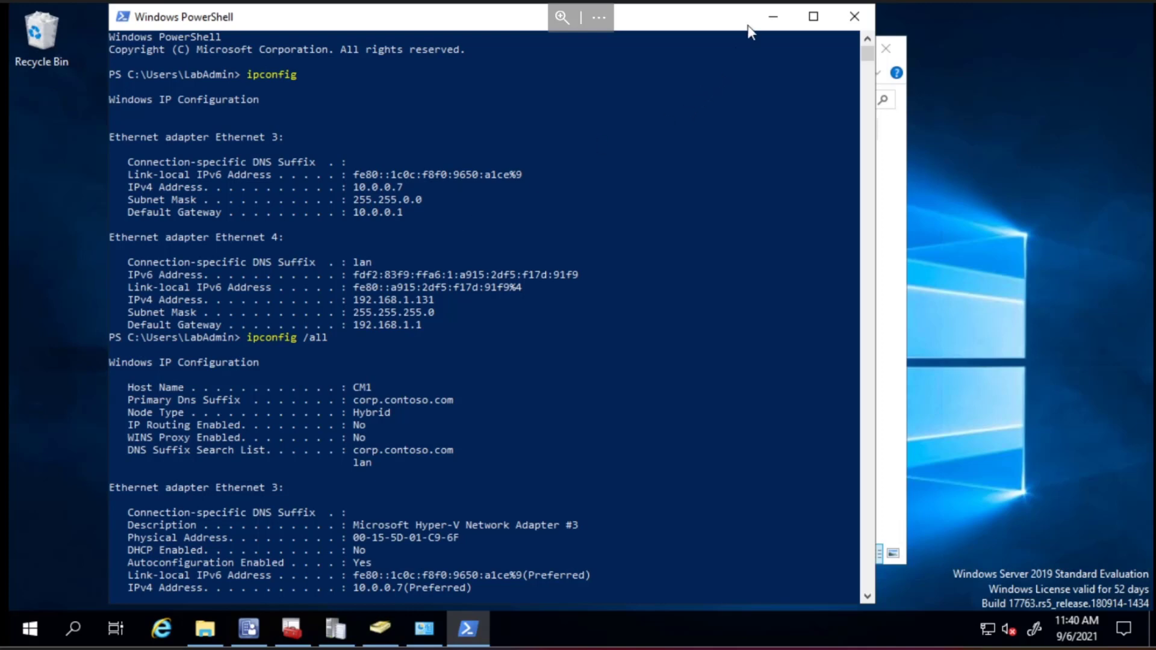
pyautogui.click(854, 18)
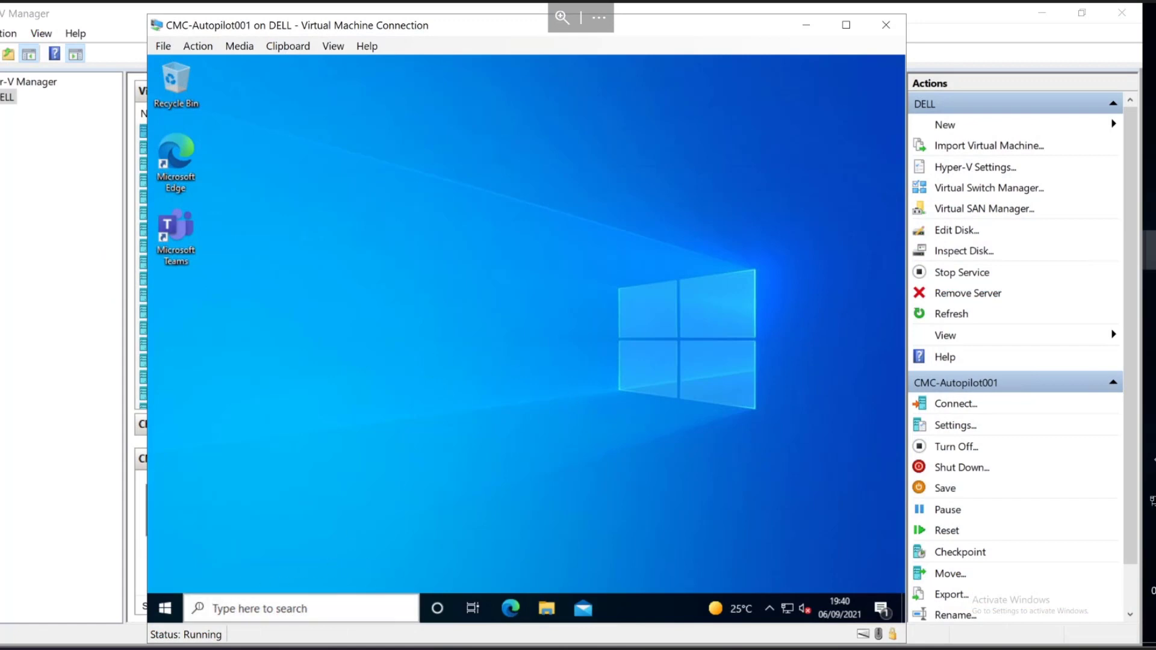
# - In the VM's PowerShell, run dsregcmd /status and review the AzureAdJoined and AzureAdPrt results
pyautogui.rightClick(164, 609)
pyautogui.click(286, 389)
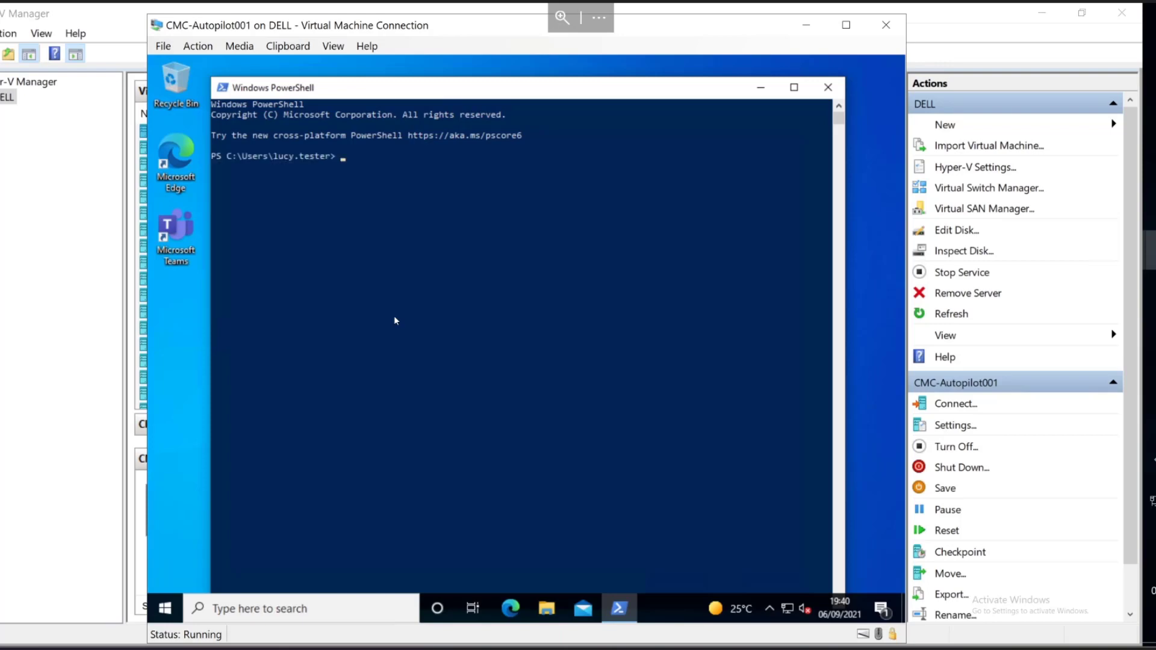
pyautogui.write('dsregcmd /status')
pyautogui.press('BackSpace')
pyautogui.press('BackSpace')
pyautogui.press('BackSpace')
pyautogui.press('BackSpace')
pyautogui.write('atus')
pyautogui.press('BackSpace')
pyautogui.press('BackSpace')
pyautogui.write('us')
pyautogui.press('Return')
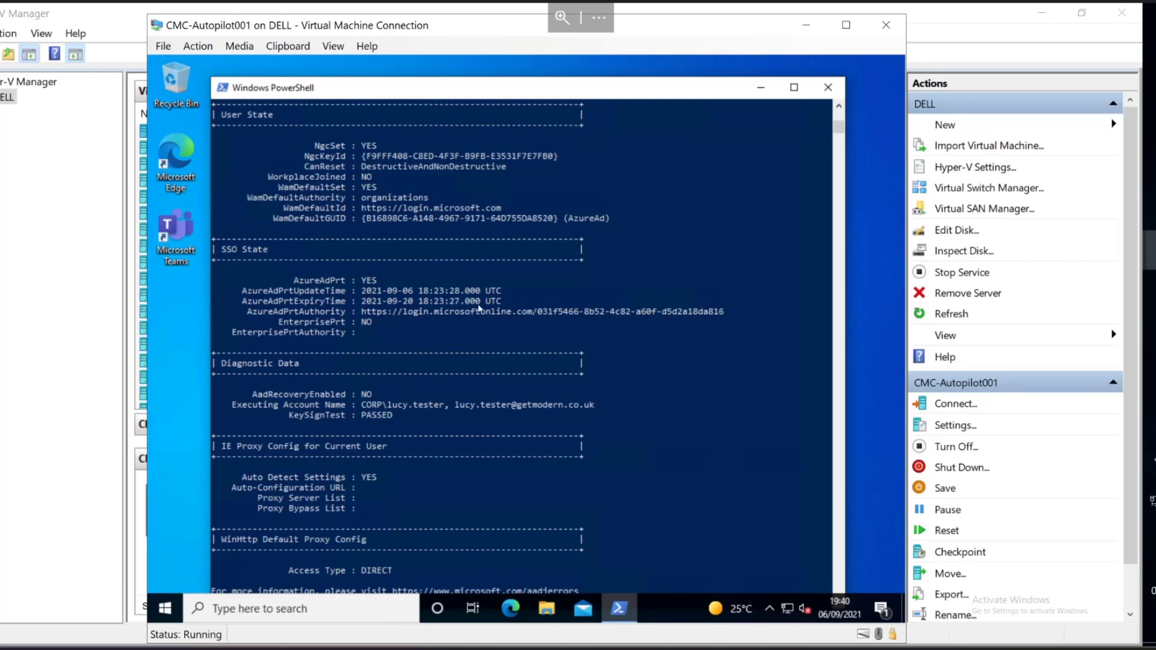
pyautogui.scroll(5, 486, 352)
pyautogui.scroll(10, 485, 349)
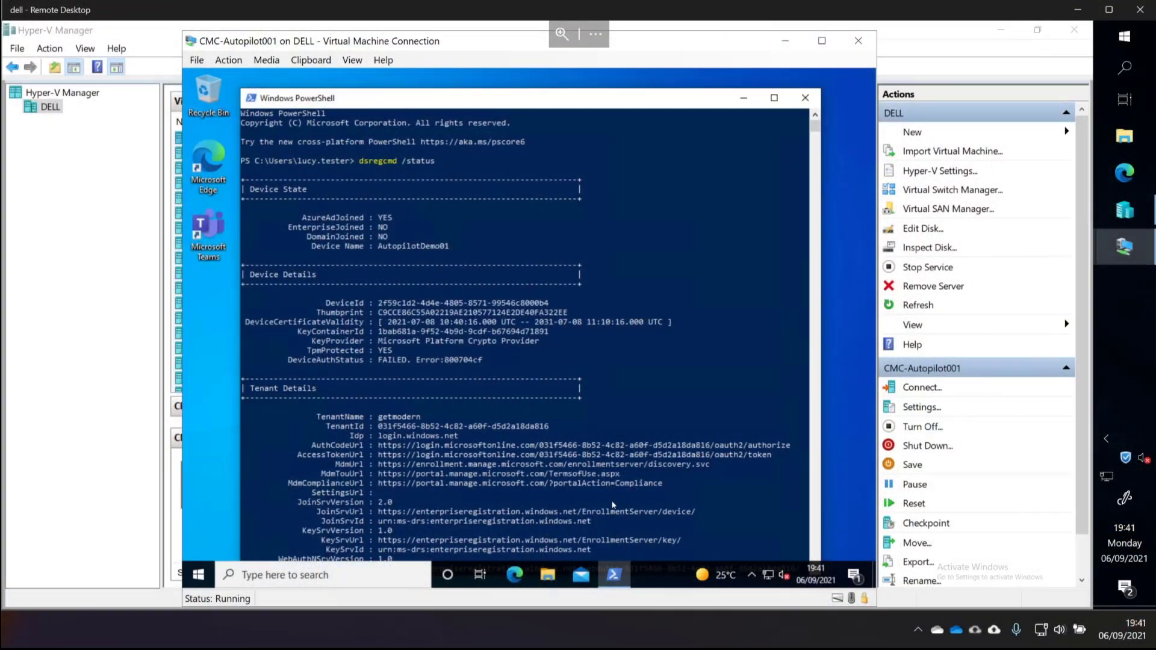
# - Open File Explorer in the VM and browse to \\cm1\fileshares, showing Finance and Marketing
pyautogui.click(547, 574)
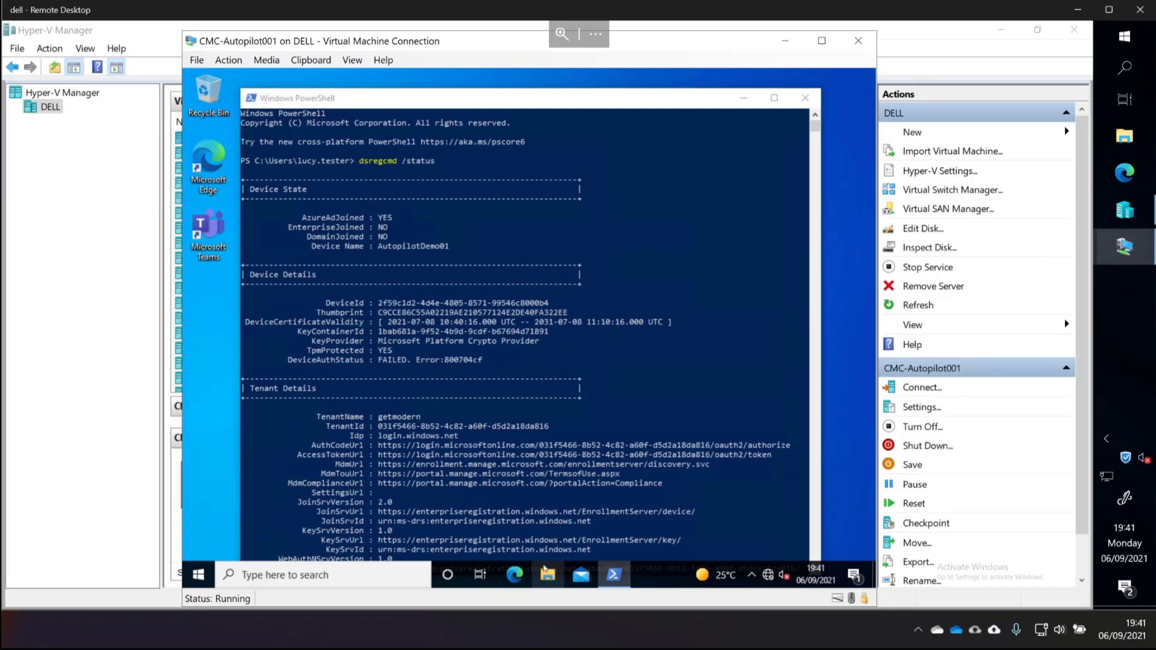
pyautogui.click(457, 168)
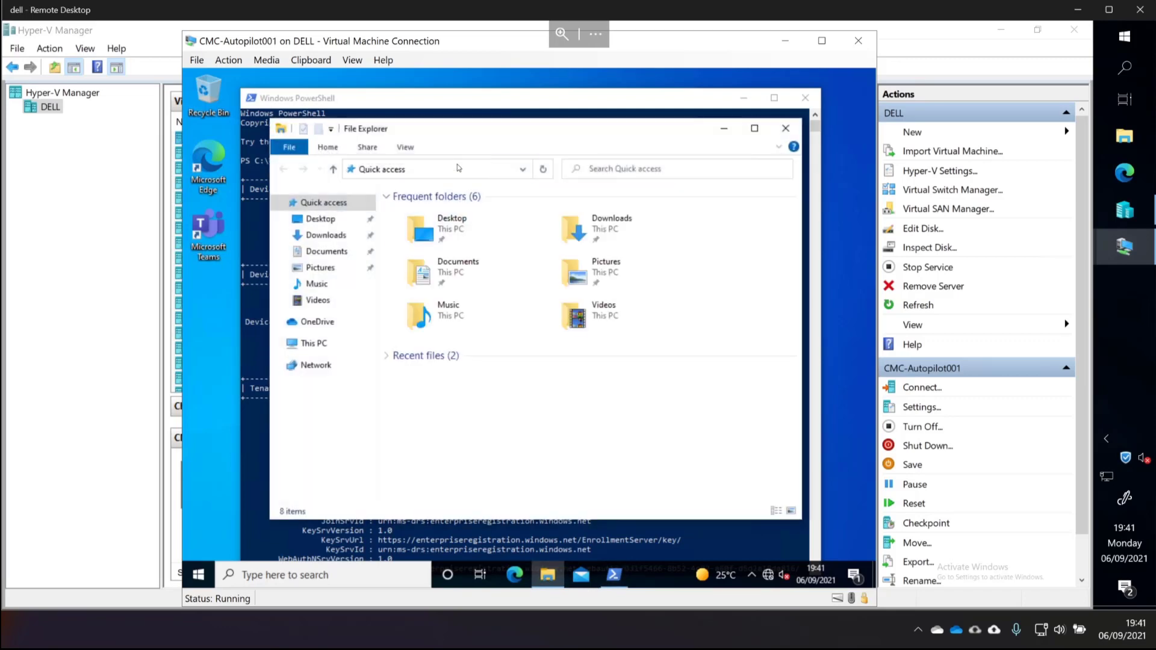
pyautogui.write('\\cm1')
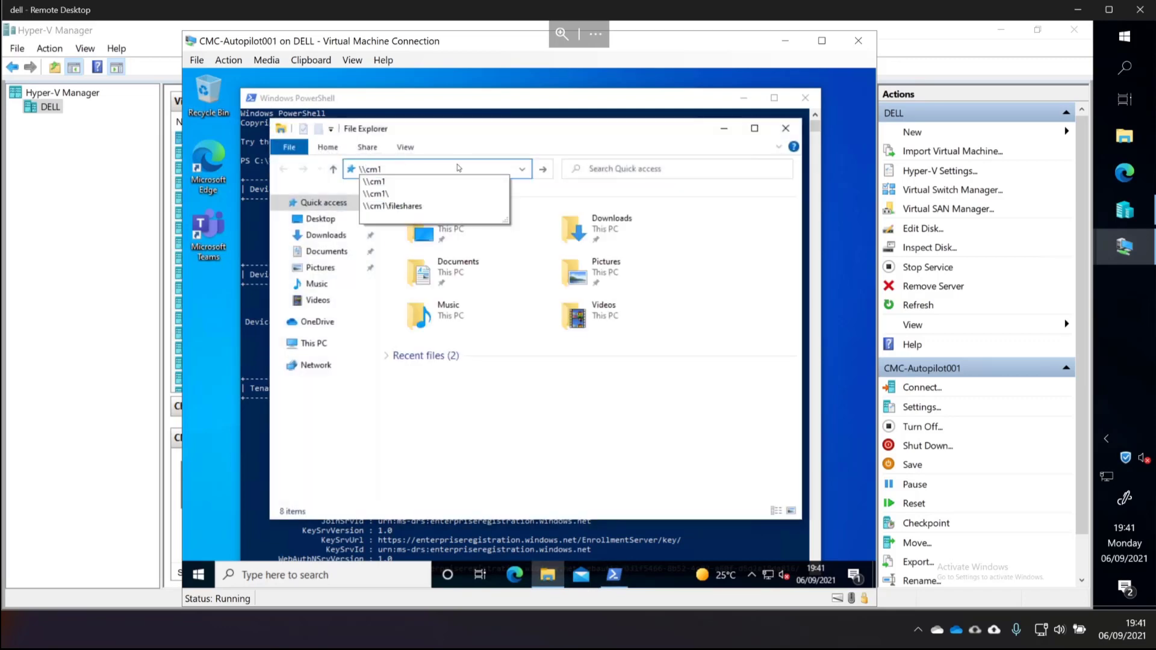
pyautogui.press('Down')
pyautogui.press('Down')
pyautogui.press('Down')
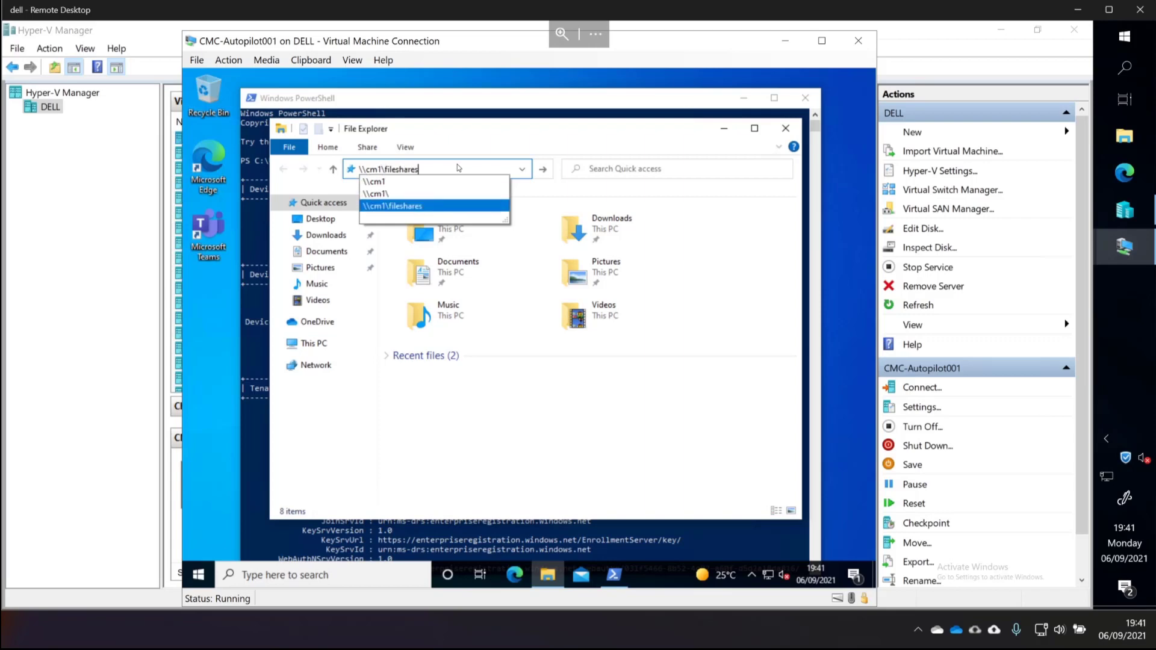
pyautogui.press('Return')
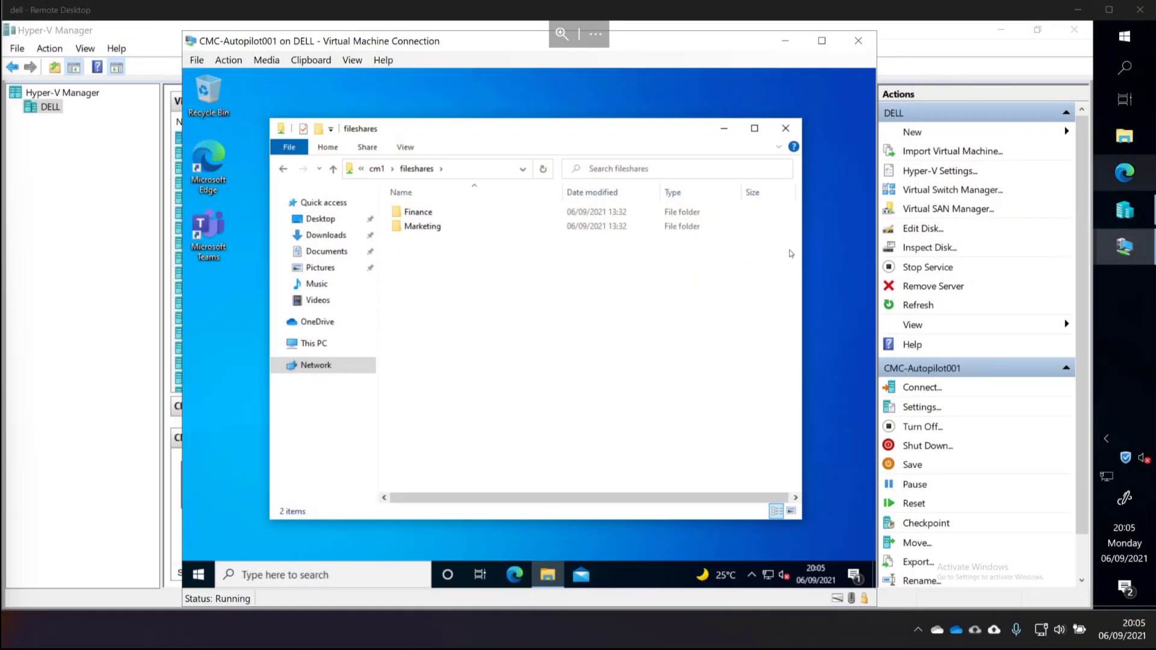
# - Sign out of the current VM session from the Start context menu
pyautogui.rightClick(199, 575)
pyautogui.moveTo(263, 538)
pyautogui.click(490, 492)
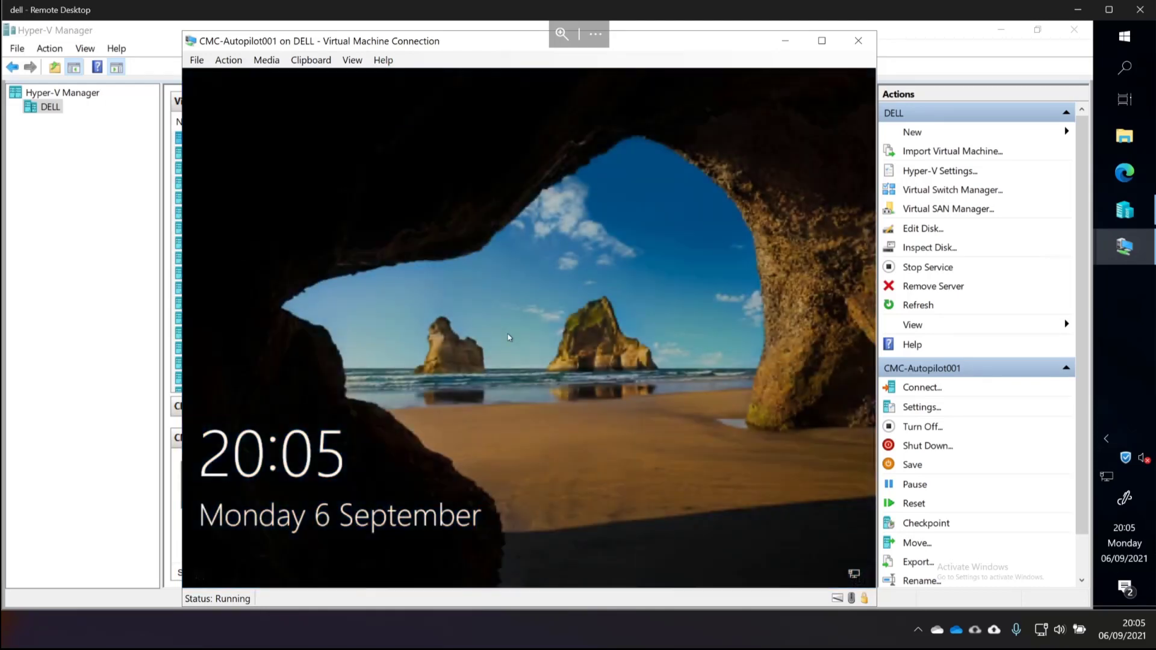
# - Sign in as another user with the account's e-mail and password, and confirm phone verification
pyautogui.click(508, 338)
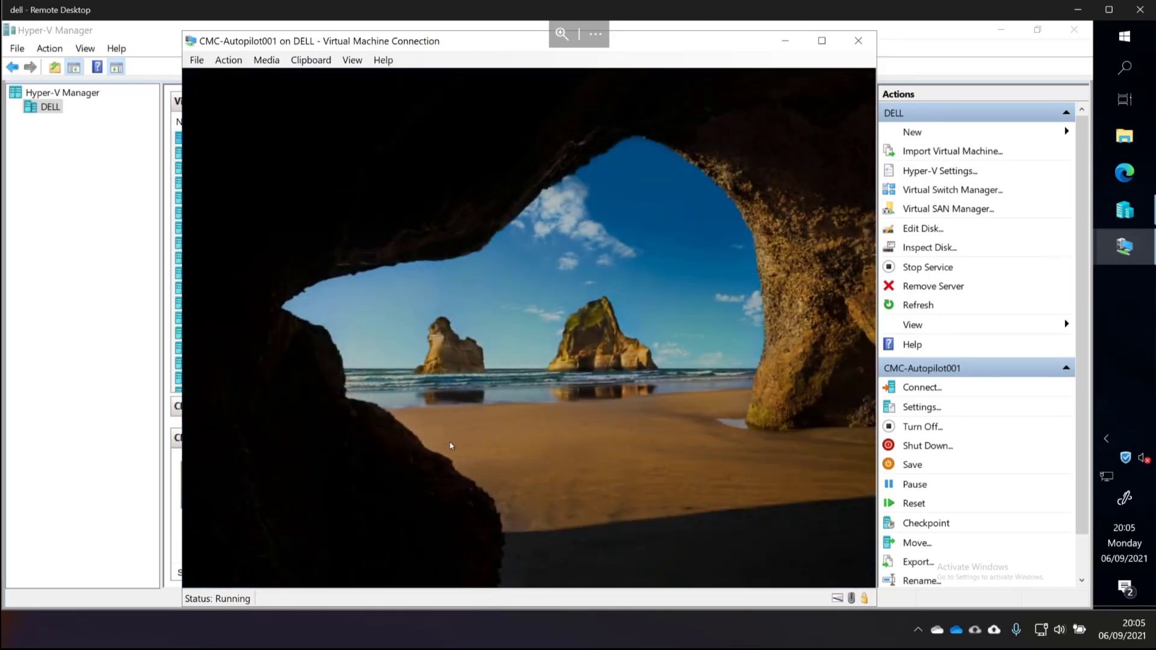
pyautogui.click(307, 544)
pyautogui.click(459, 383)
pyautogui.press('Tab')
pyautogui.write('••')
pyautogui.press('Return')
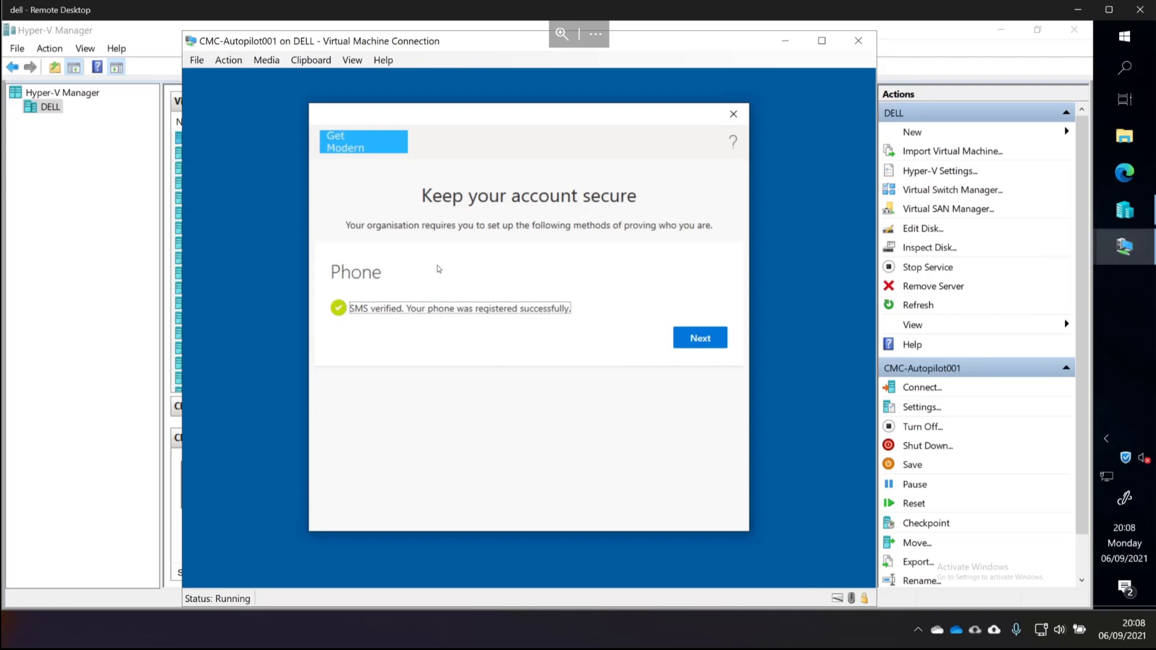
pyautogui.click(700, 338)
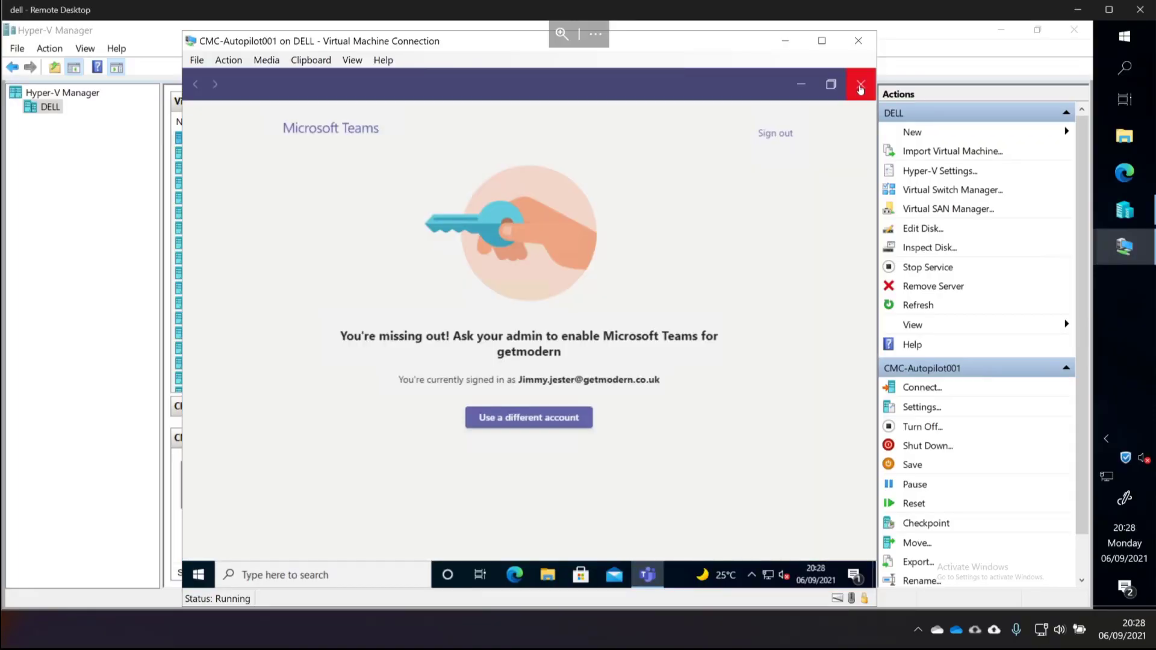
# - Close Teams and open \\cm1\FileShares in a new File Explorer window
pyautogui.click(860, 88)
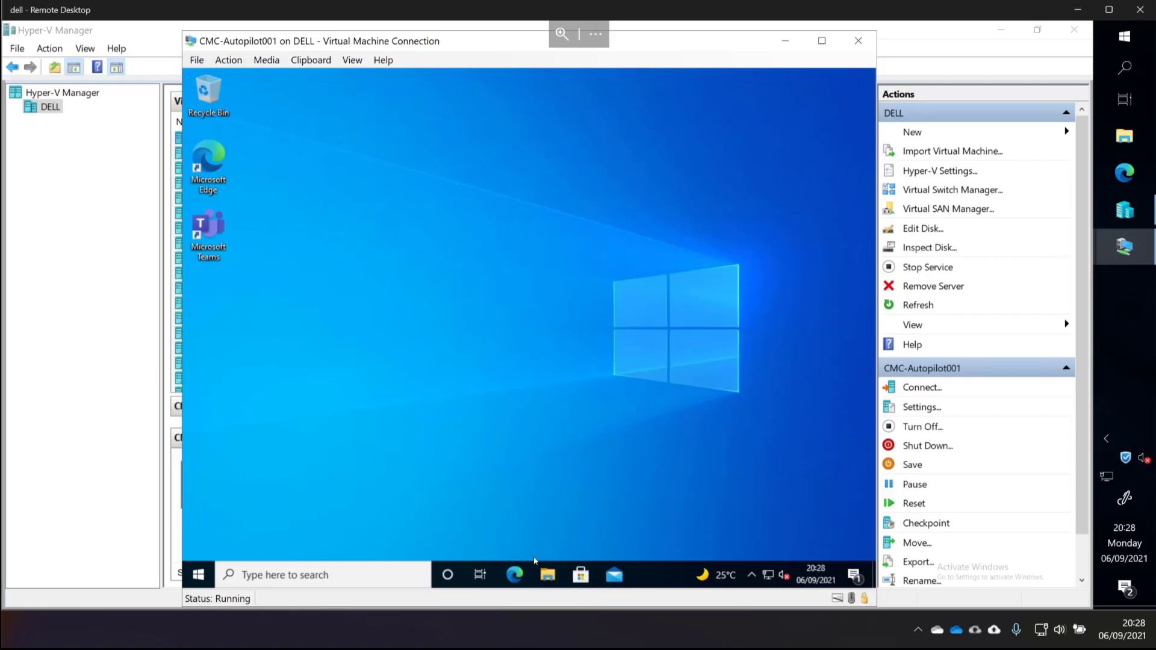
pyautogui.press('super+e')
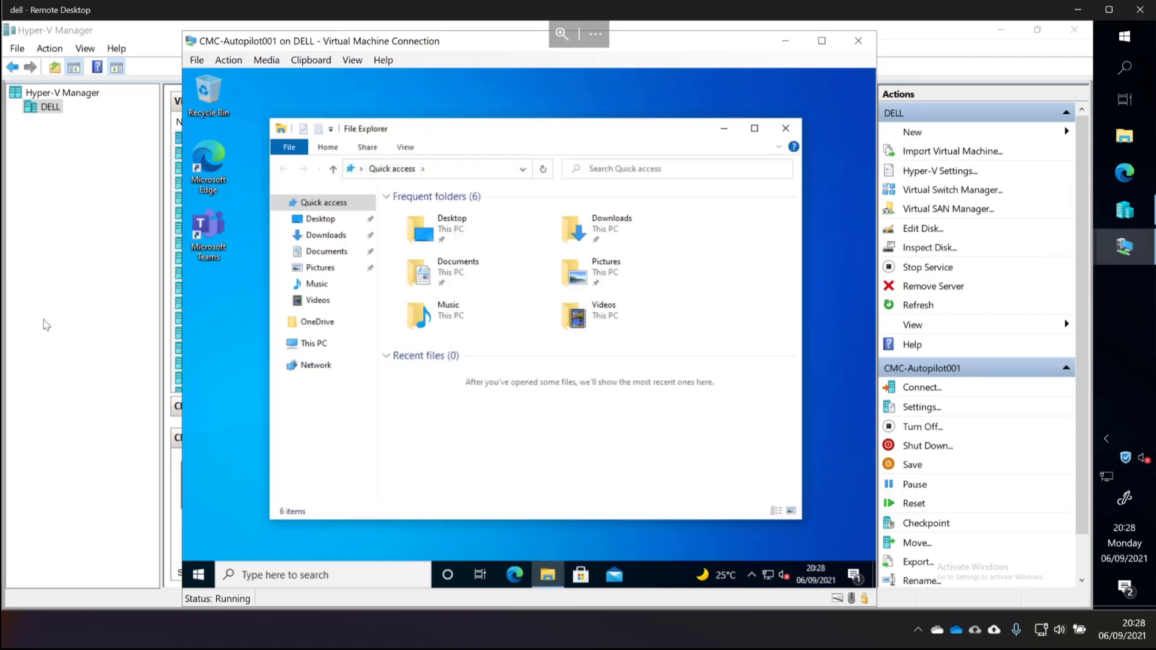
pyautogui.click(433, 169)
pyautogui.write('\\')
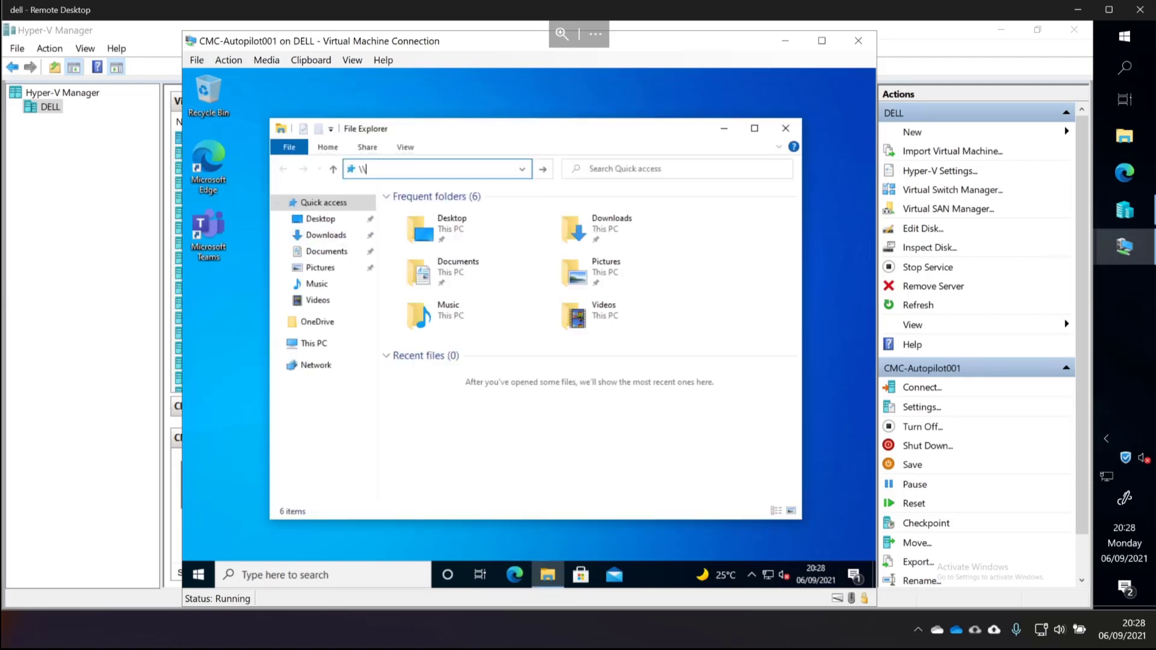
pyautogui.write('dm1\\fileas')
pyautogui.press('BackSpace')
pyautogui.press('BackSpace')
pyautogui.write('share')
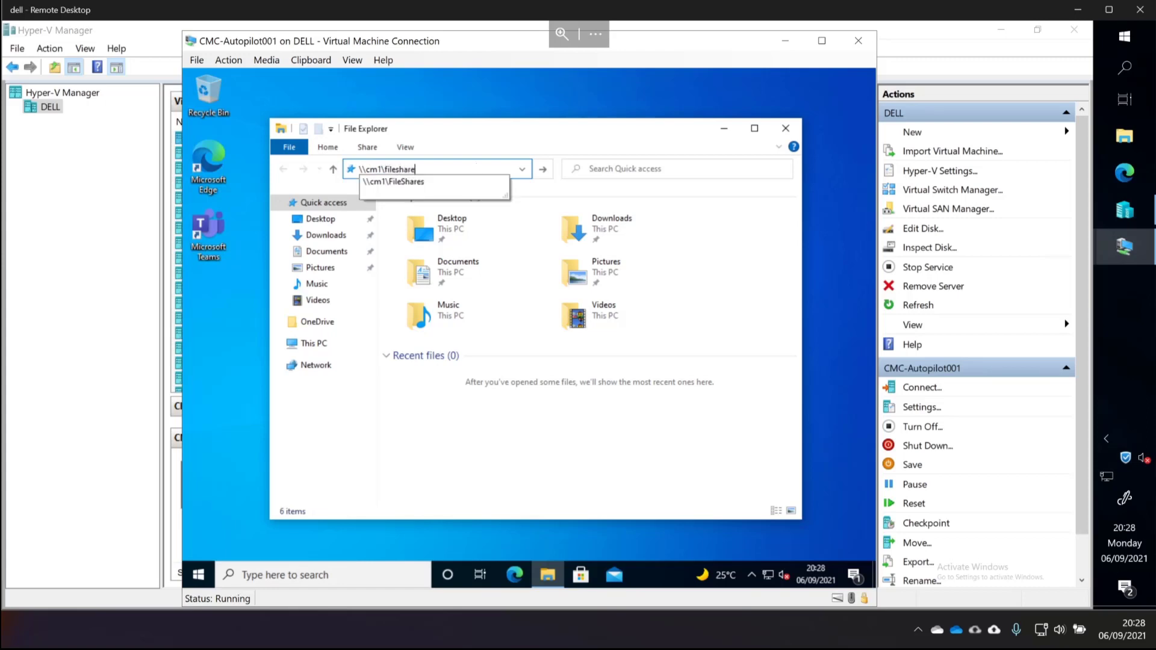
pyautogui.press('Down')
pyautogui.press('Return')
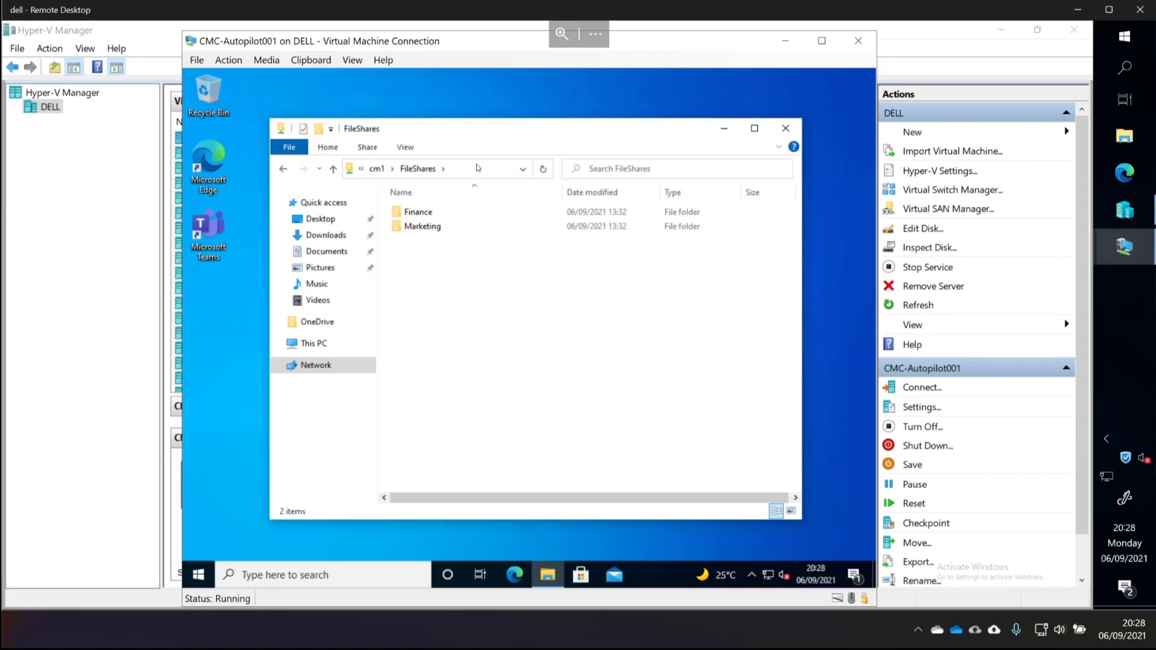
pyautogui.click(195, 581)
# - Open Windows PowerShell and run whoami to show the signed-in corp domain account
pyautogui.rightClick(196, 584)
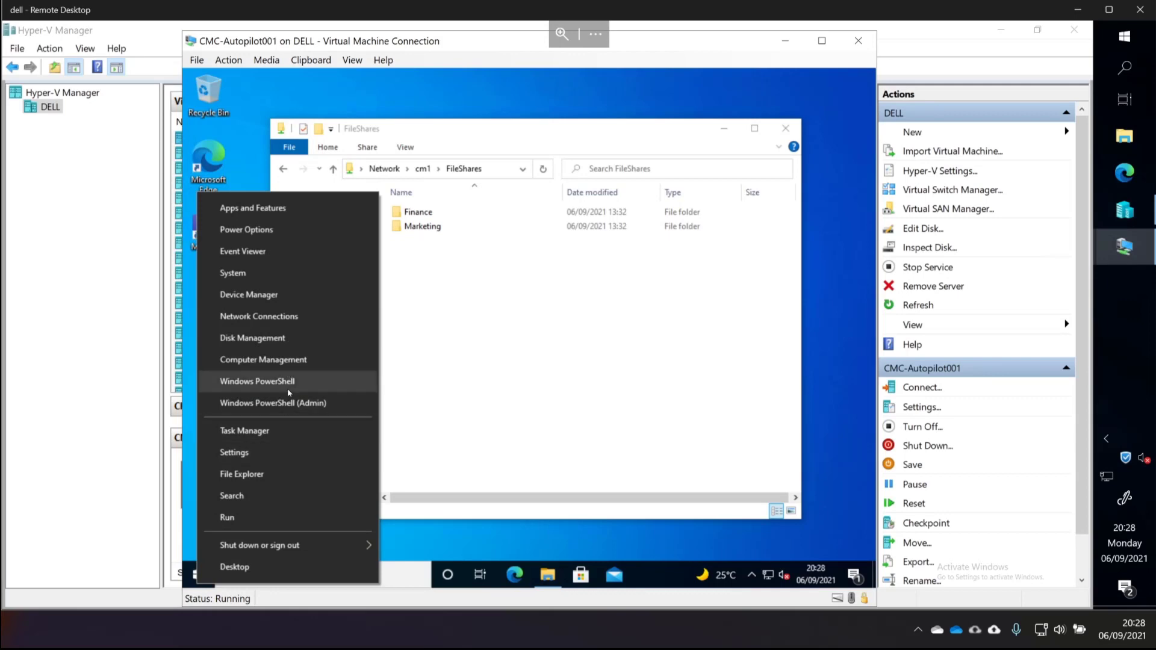
pyautogui.click(288, 390)
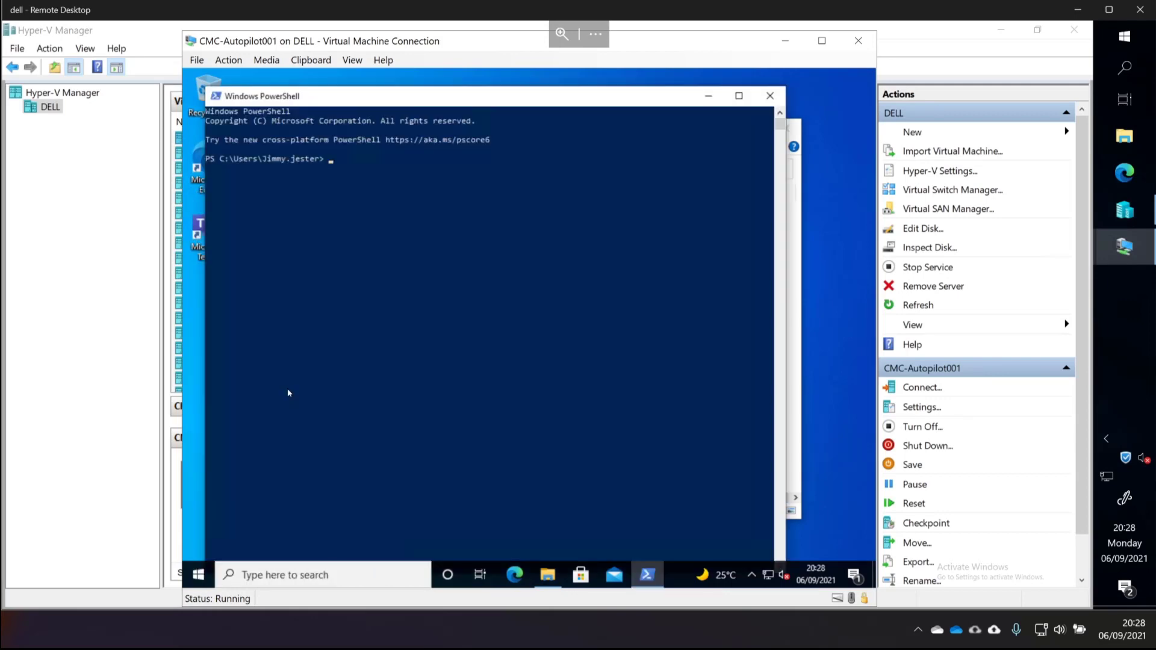
pyautogui.write('whoamiwhoami')
pyautogui.hotkey('ctrl', 'c')
pyautogui.write('who')
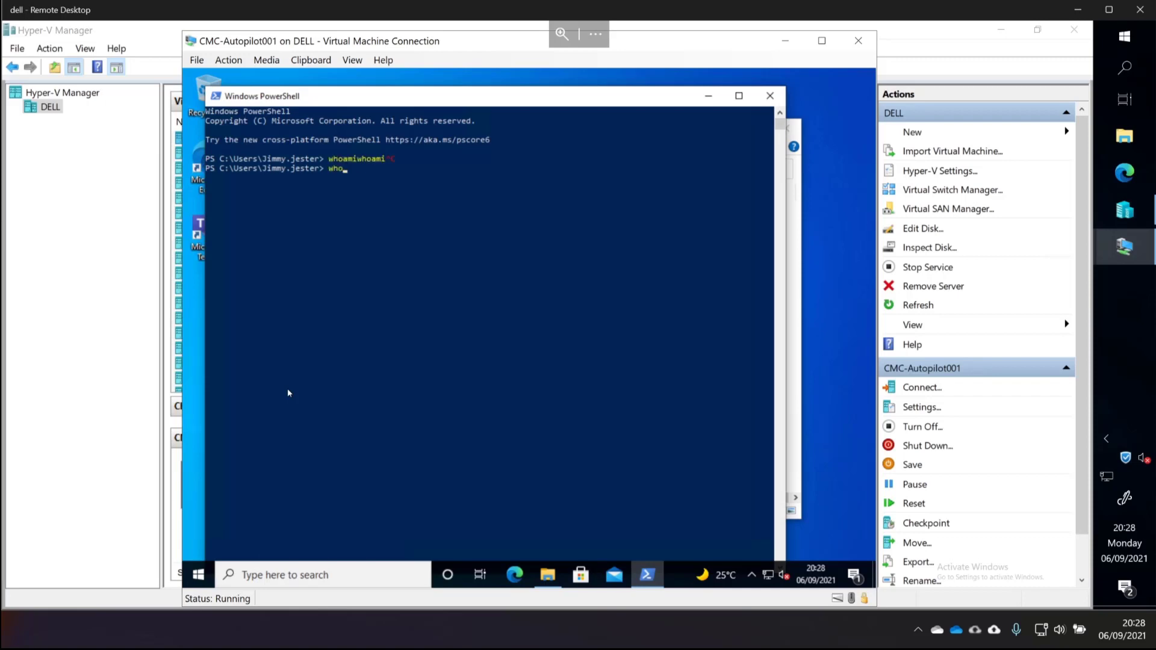
pyautogui.write('ami')
pyautogui.press('Return')
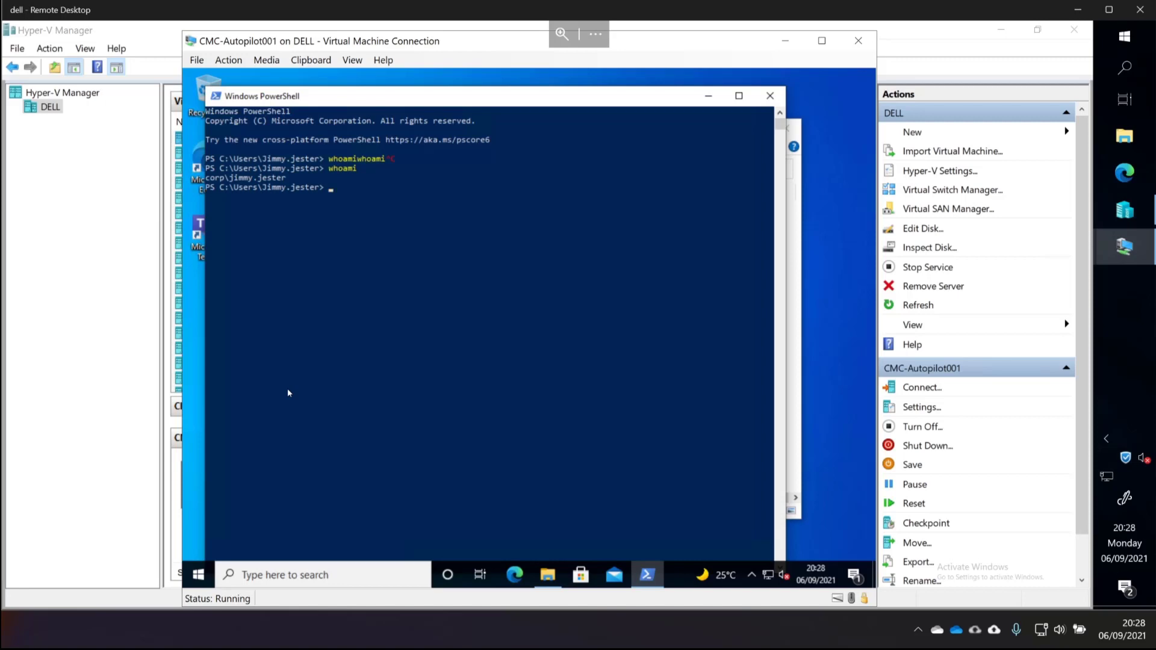
# - Run dsregcmd /status and review AzureAdJoined, AzureAdPrt and DeviceAuthStatus
pyautogui.write('dsregcmd /status')
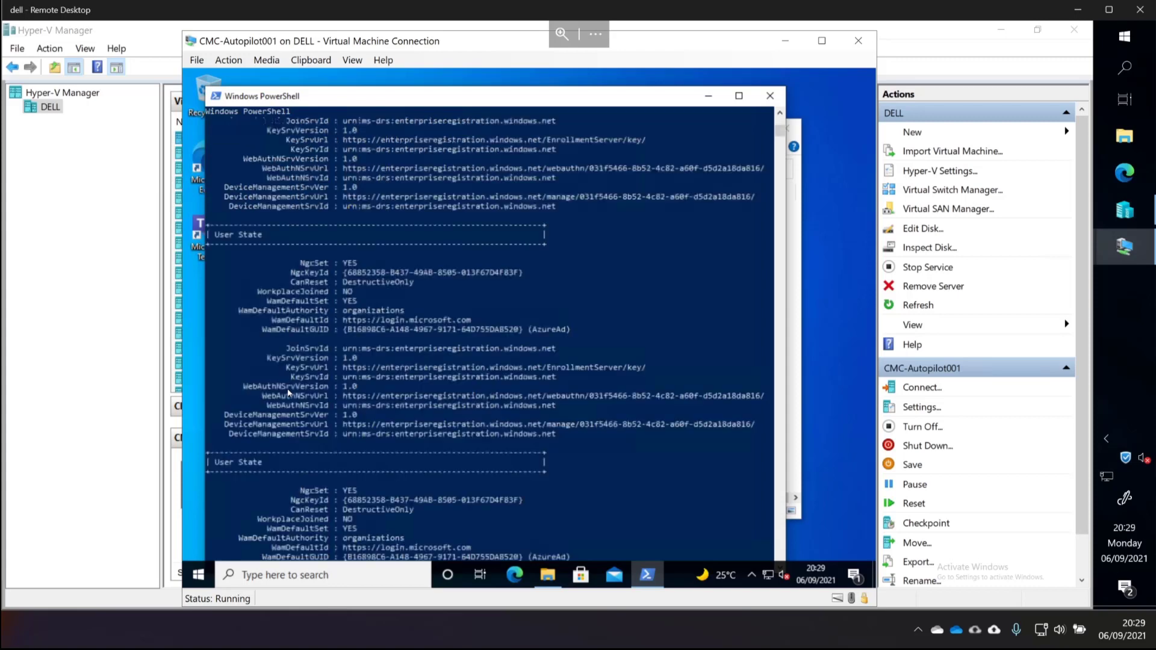
pyautogui.scroll(20, 377, 384)
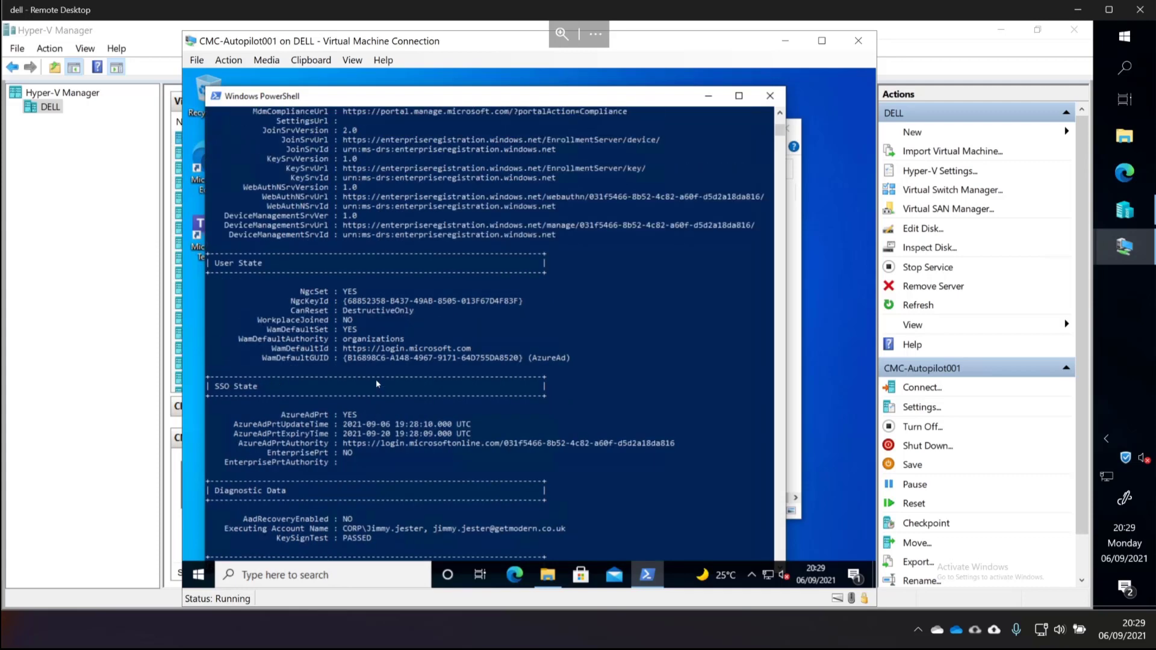
pyautogui.scroll(2, 377, 380)
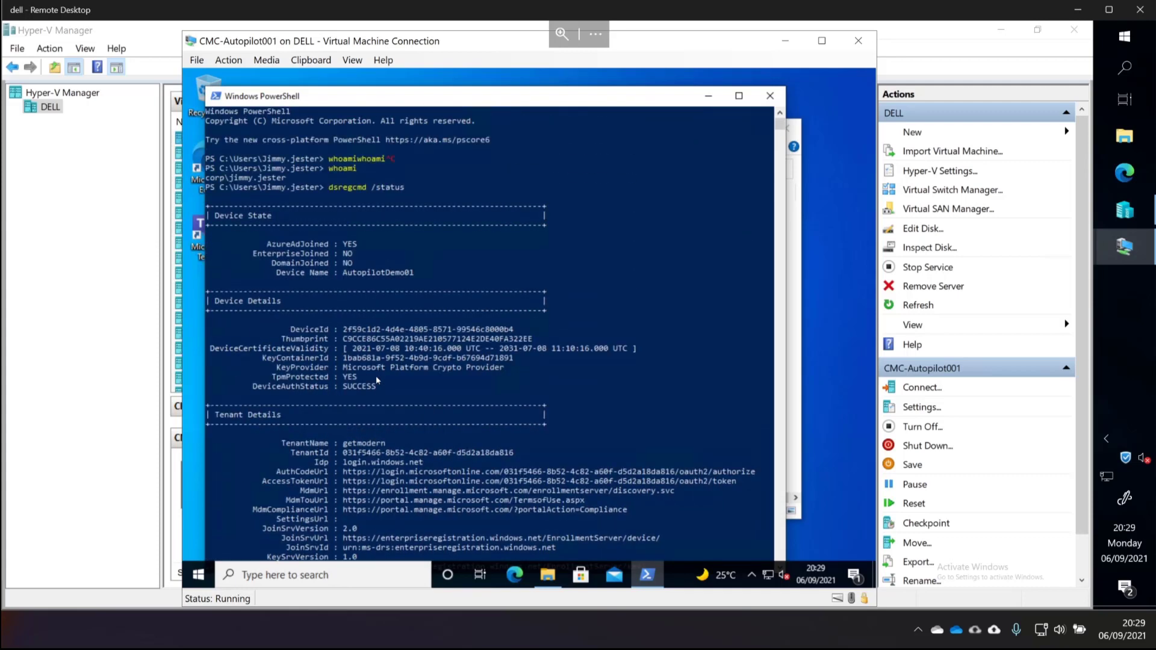